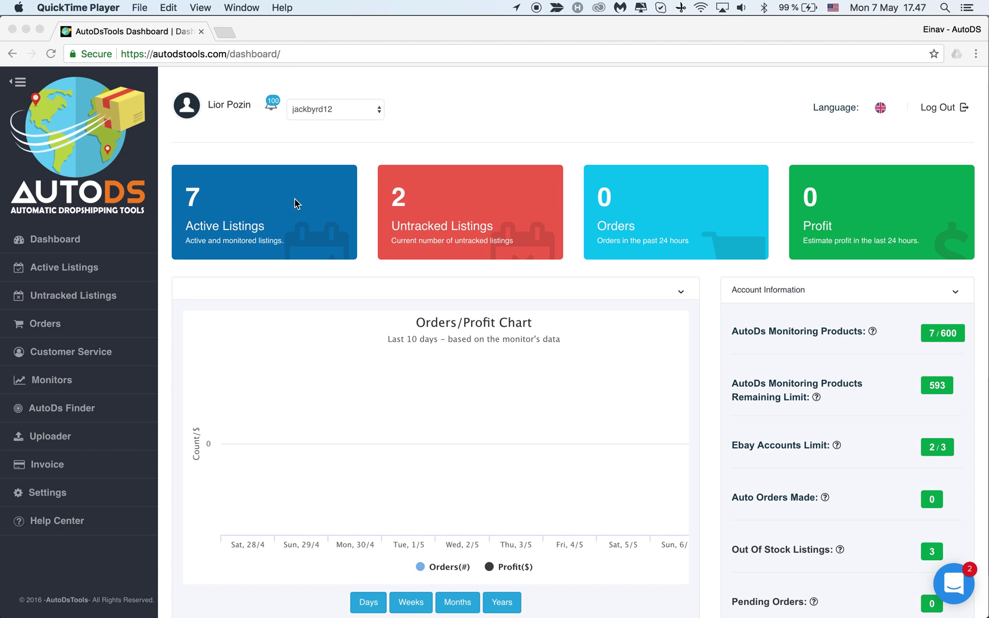
- From Active Listings, open the pearl necklace listing in Full item edit
left_click(291, 217)
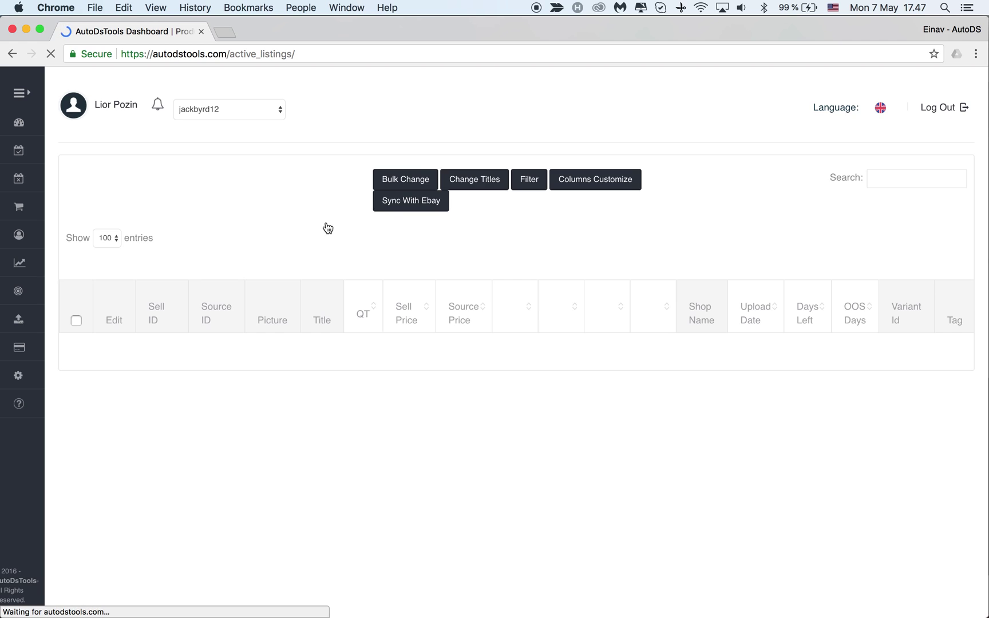
scroll(236, 262, "down", 1)
scroll(236, 262, "down", 1)
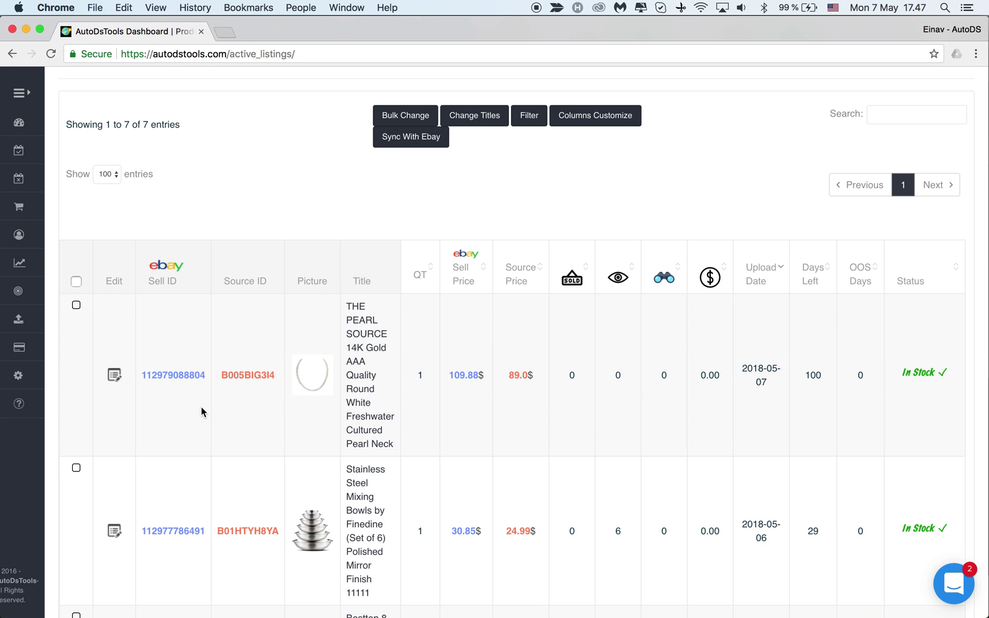
left_click(115, 374)
scroll(489, 361, "down", 5)
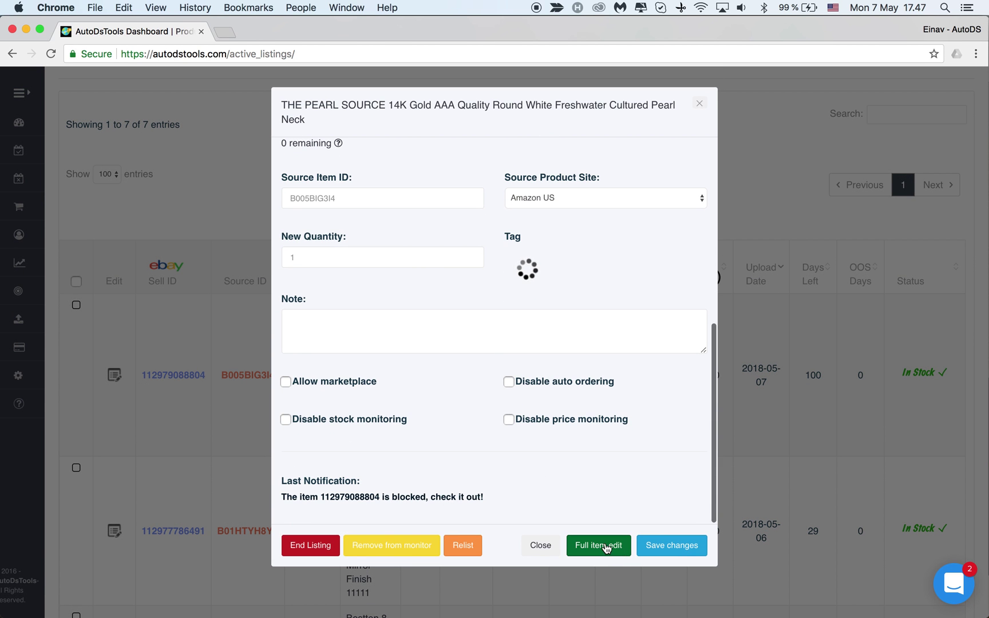
left_click(206, 432)
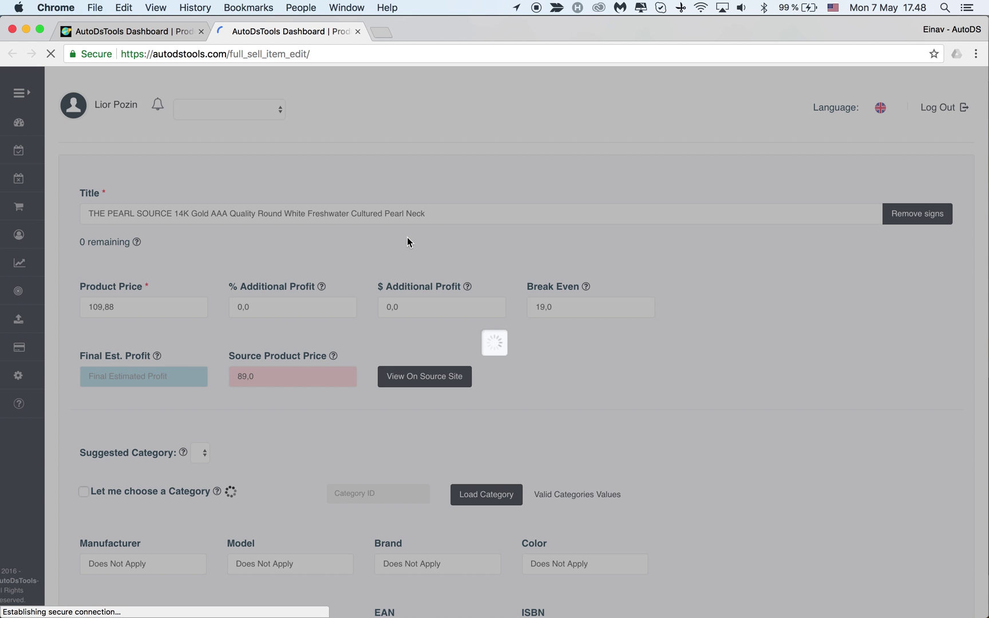
scroll(531, 247, "down", 2)
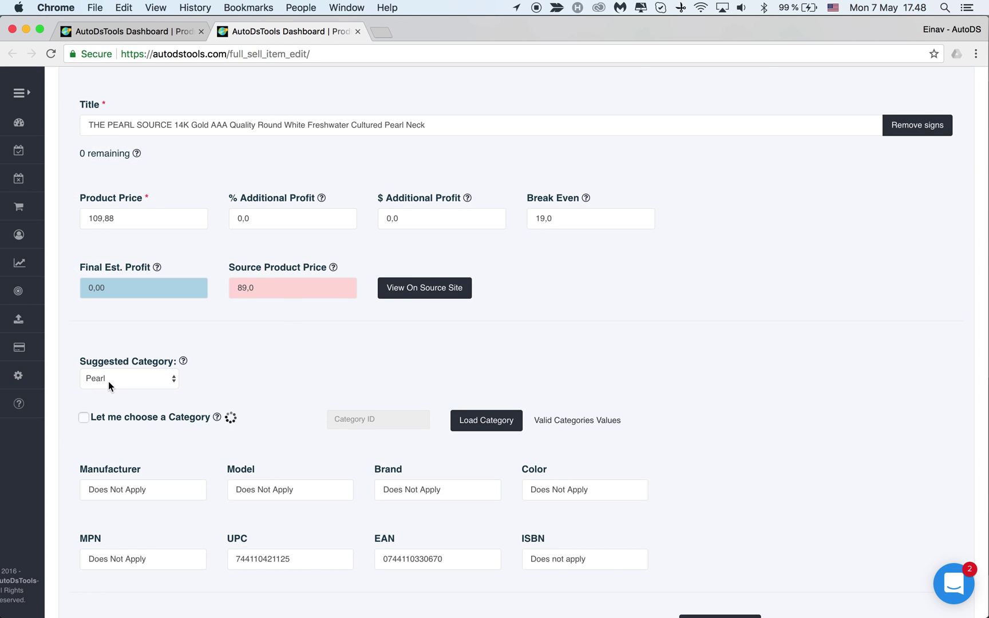
scroll(120, 386, "down", 1)
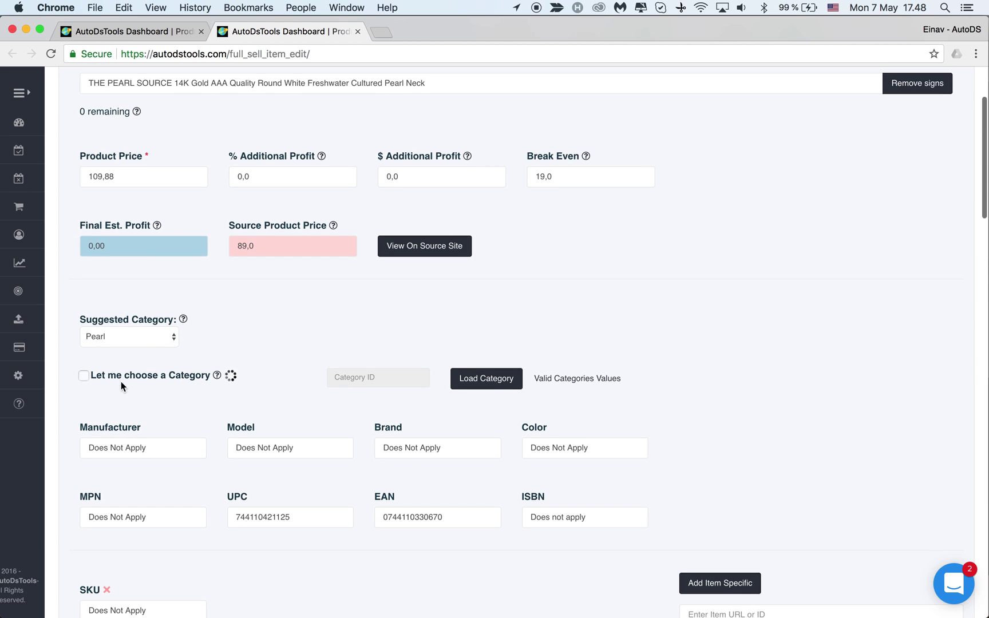
- Choose Necklaces & Pendants as suggested category and enable 'Let me choose a Category'
left_click(152, 335)
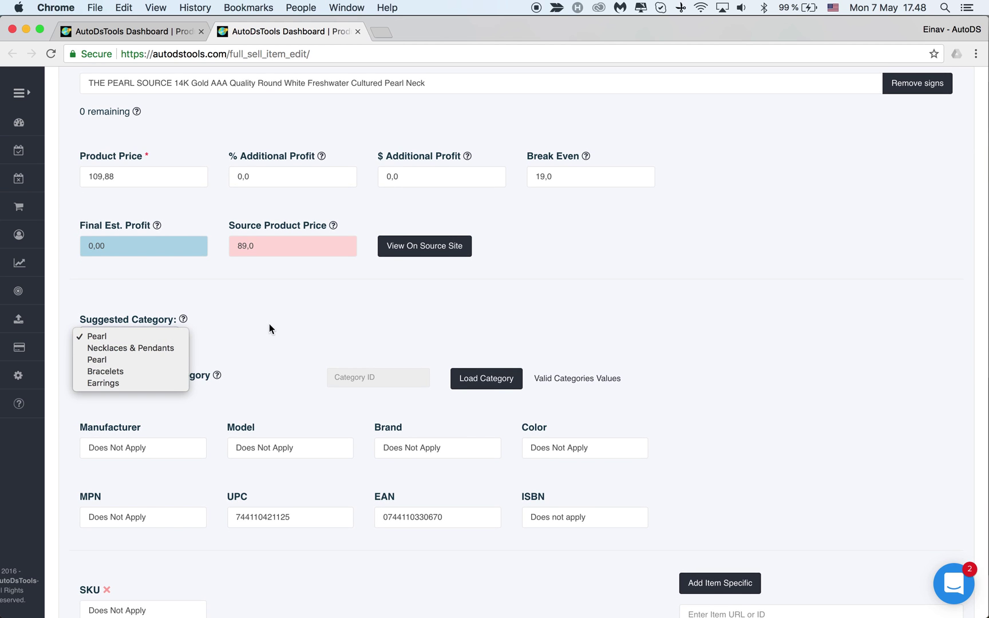
left_click(145, 348)
left_click(144, 340)
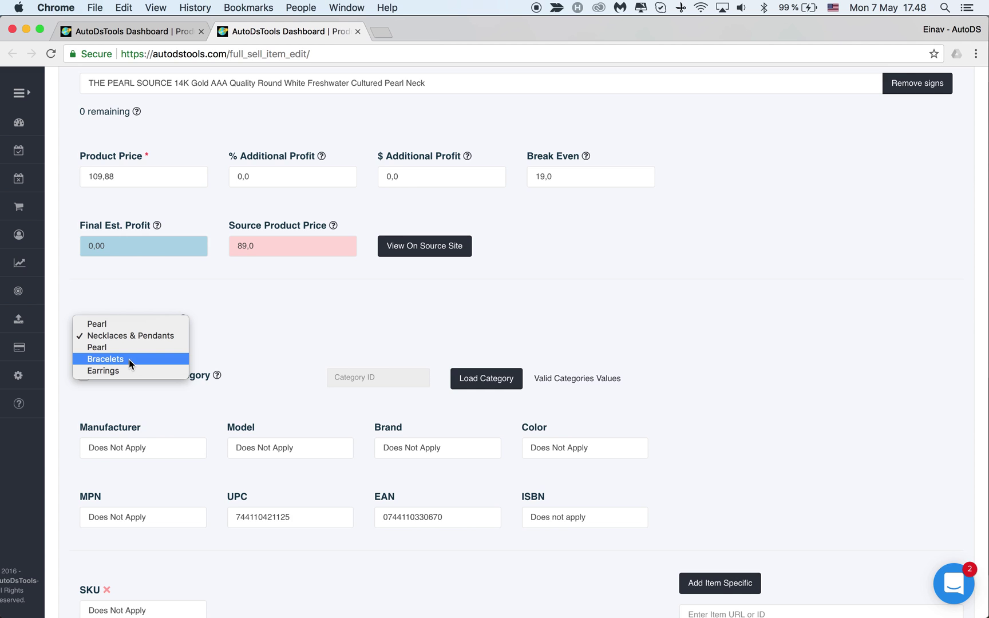
left_click(222, 311)
scroll(222, 312, "down", 1)
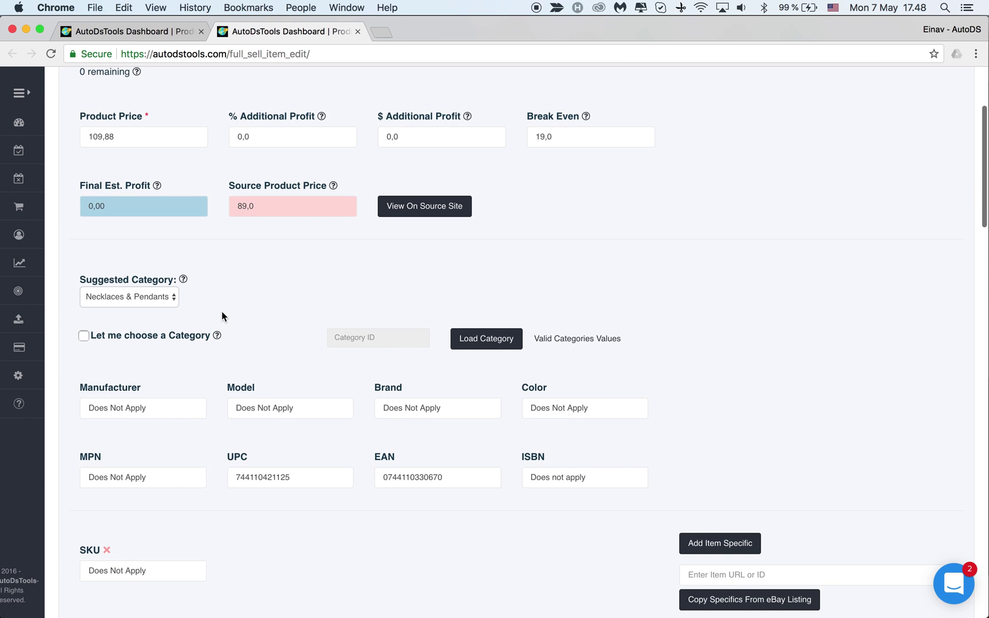
left_click(84, 336)
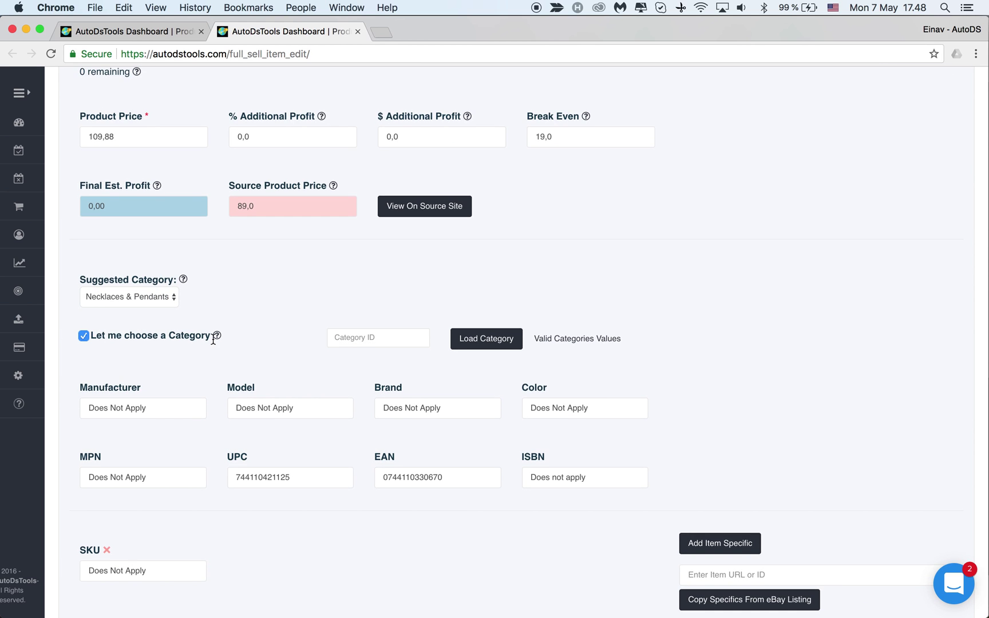
- Focus the Category ID field and open eBay's 'Valid Categories Values' page
left_click(360, 338)
left_click(582, 342)
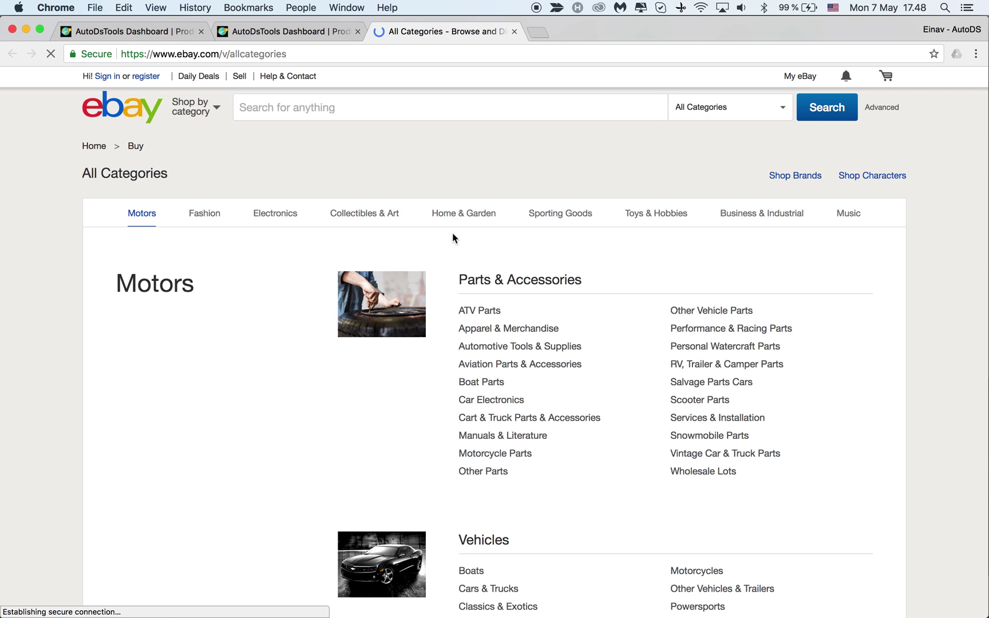
scroll(542, 287, "down", 4)
scroll(542, 287, "down", 5)
scroll(541, 287, "down", 1)
scroll(542, 286, "down", 8)
scroll(541, 286, "down", 6)
scroll(541, 287, "down", 1)
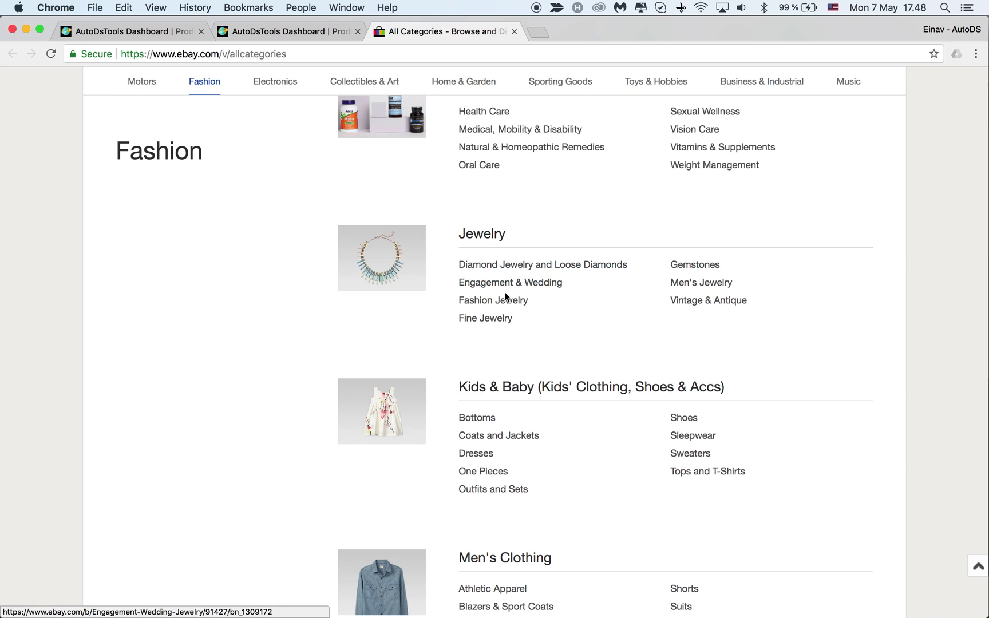
- Open the Fashion Jewelry category under Jewelry on eBay's All Categories page
left_click(493, 306)
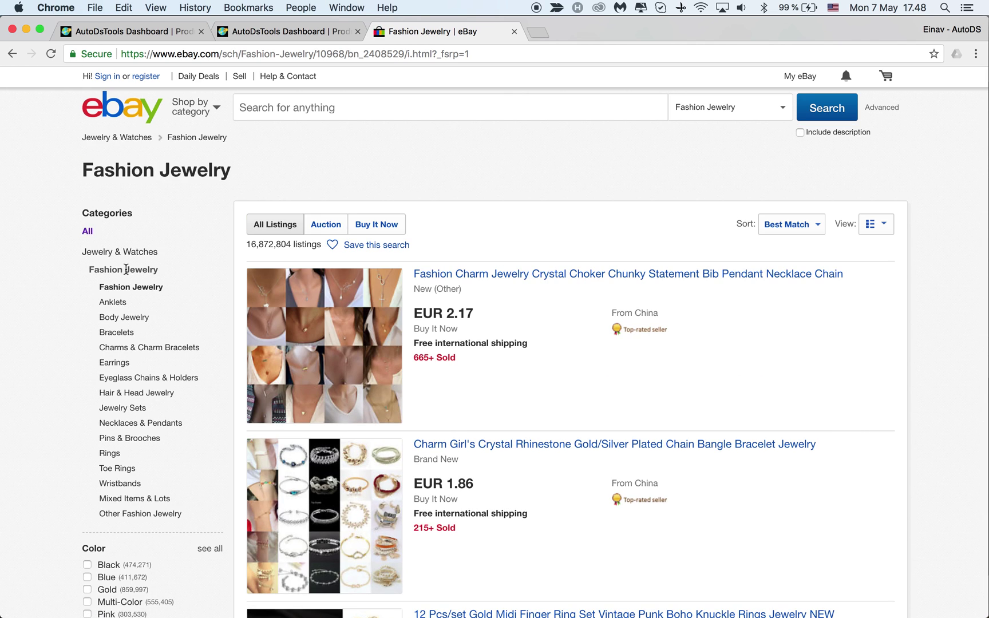
scroll(136, 313, "down", 2)
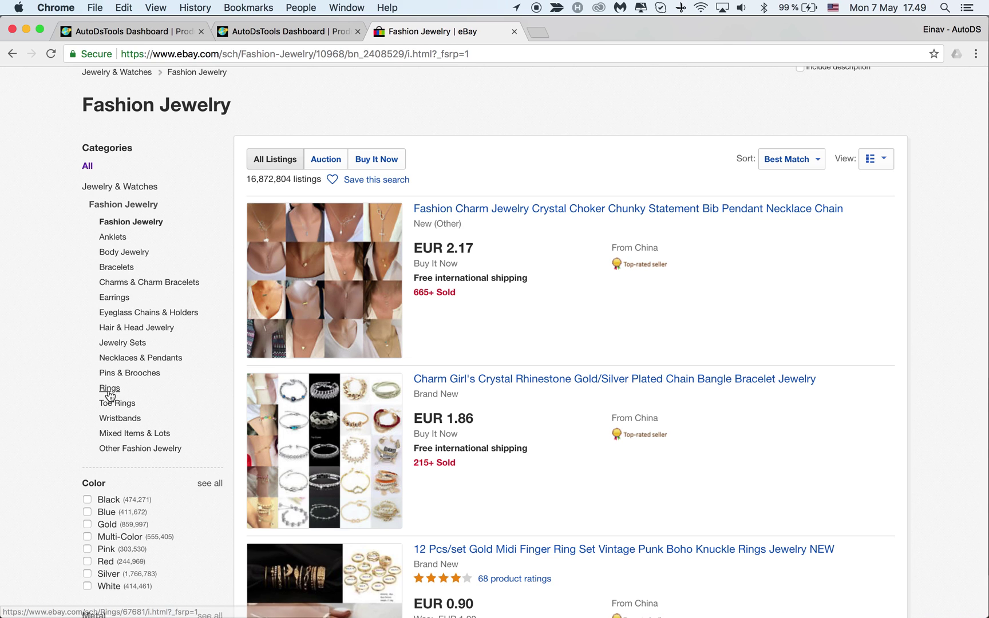
- Open eBay's Rings category, select its ID 67681 in the URL, and return to AutoDS
left_click(109, 394)
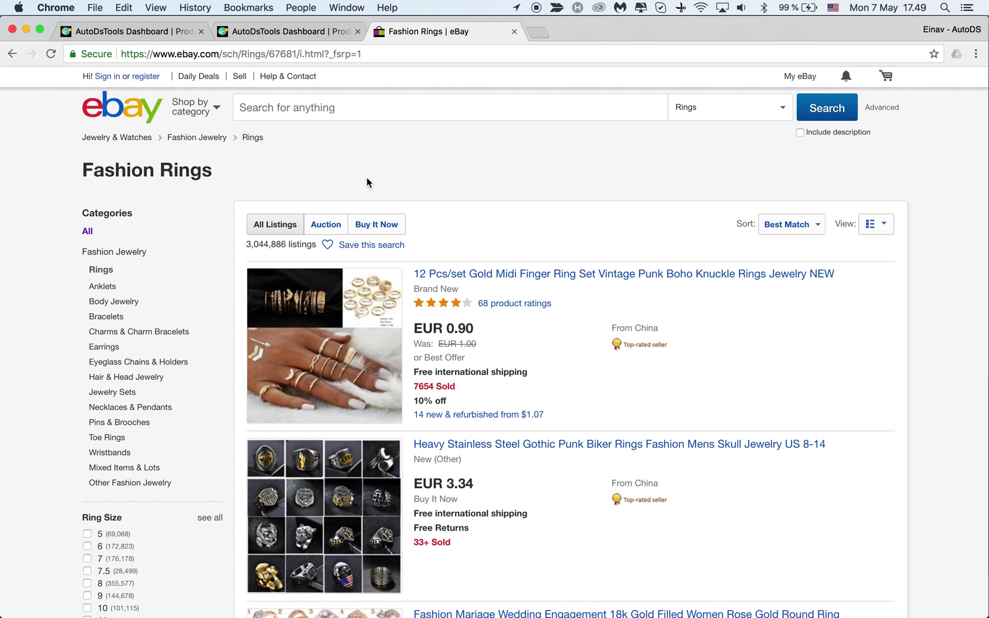
double_click(283, 52)
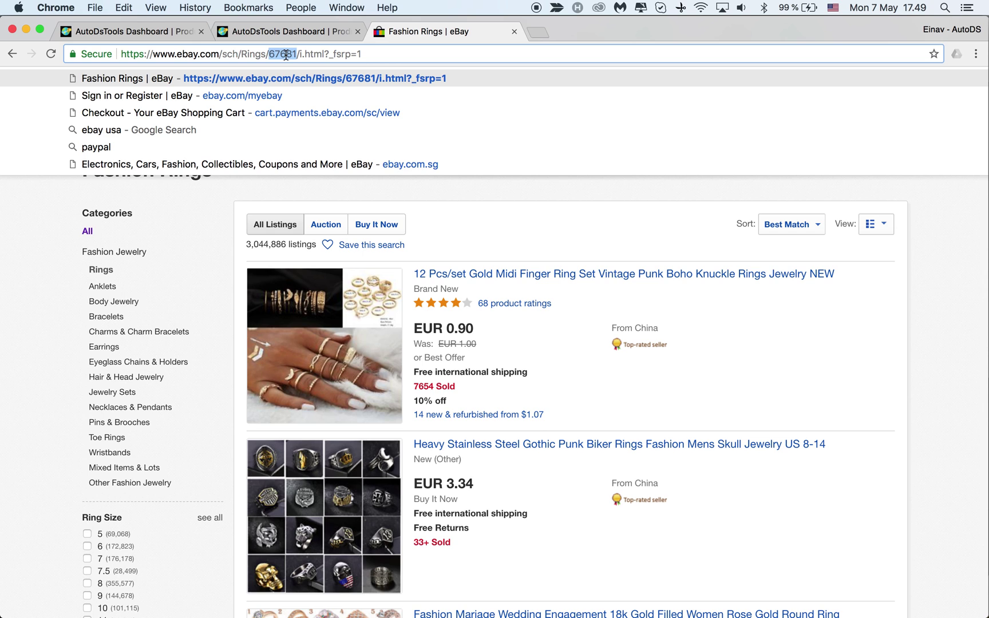
left_click(206, 33)
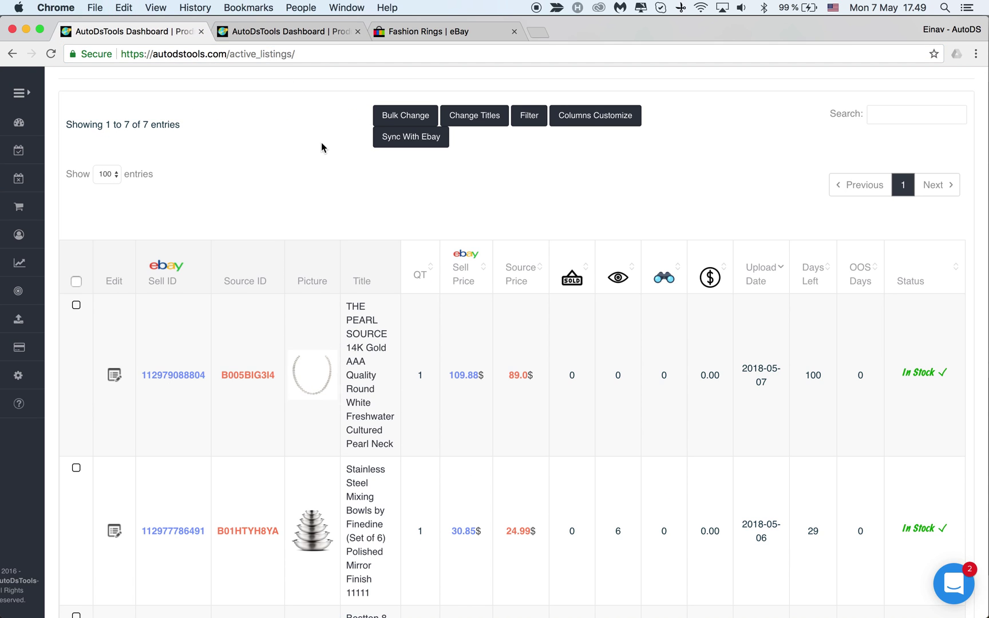
- On the full edit page, load category ID 67681 so the suggested category shows Rings
left_click(291, 32)
scroll(323, 188, "up", 3)
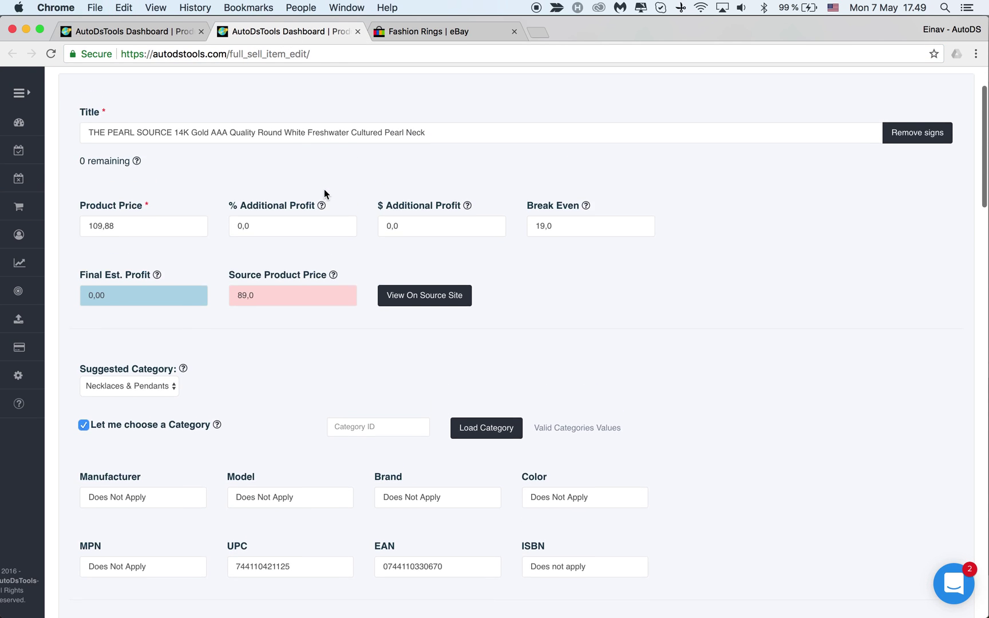
left_click_drag(232, 54, 313, 53)
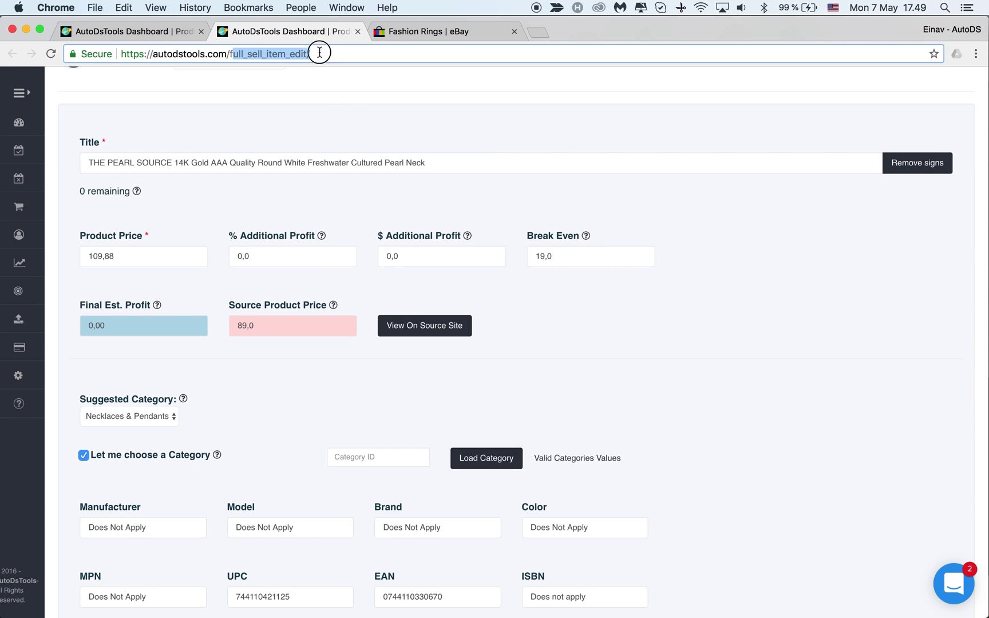
left_click(523, 271)
scroll(334, 345, "down", 1)
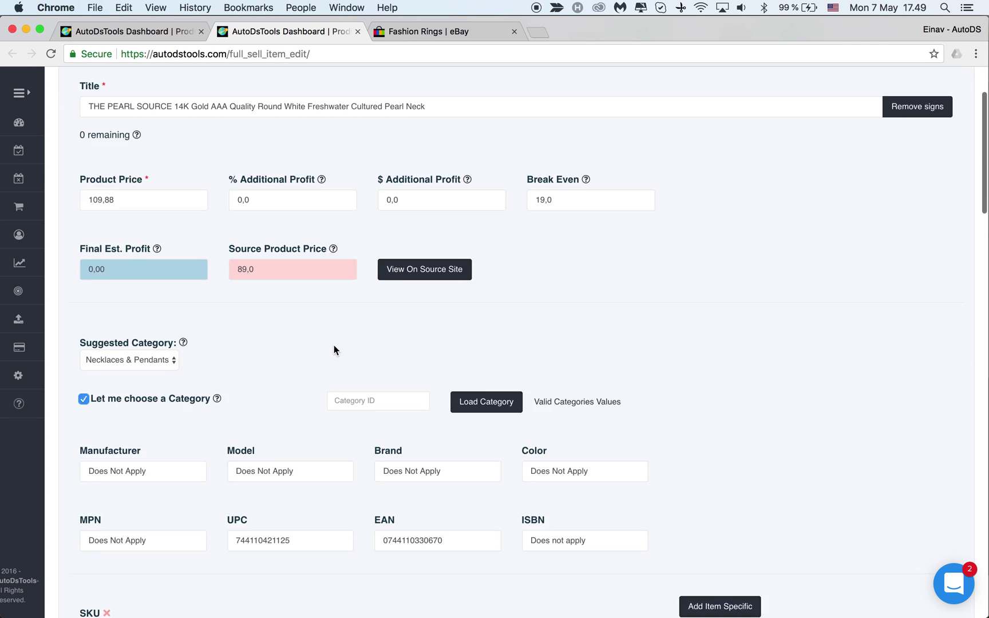
scroll(334, 346, "down", 2)
left_click(389, 313)
type("67681")
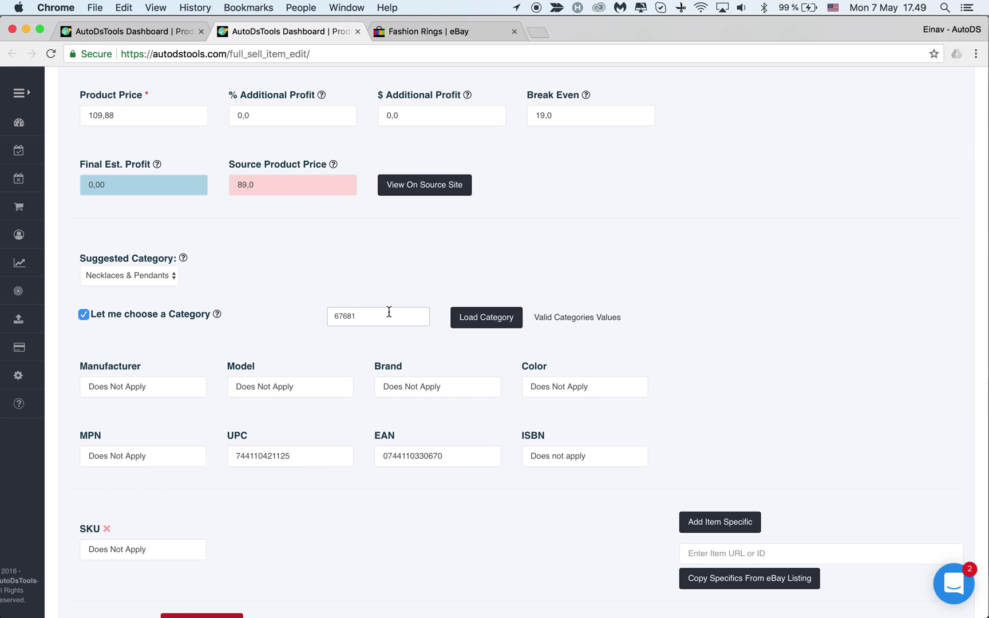
left_click(472, 319)
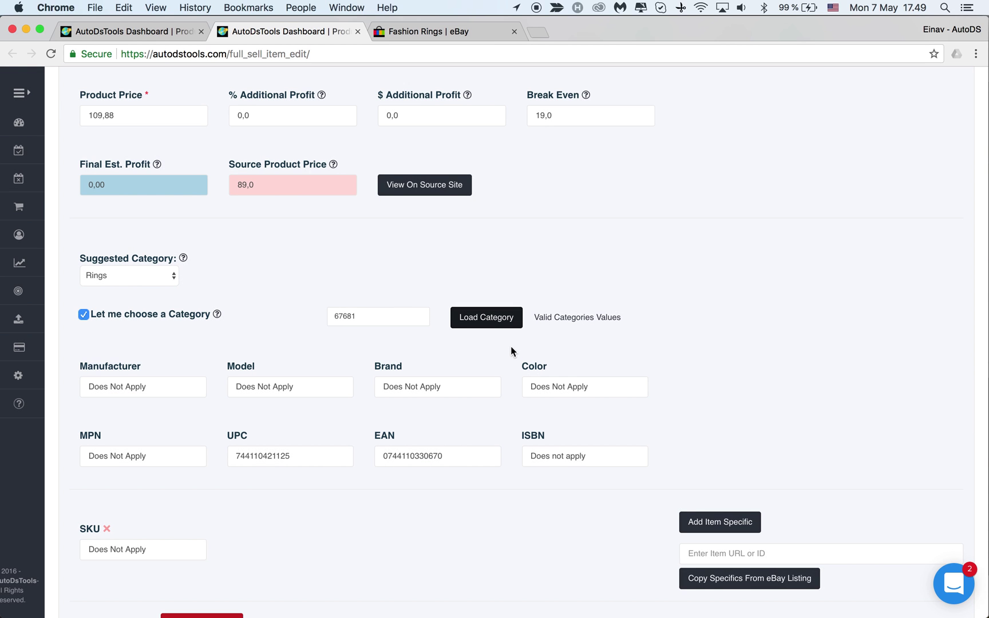
scroll(349, 283, "down", 1)
scroll(347, 276, "up", 2)
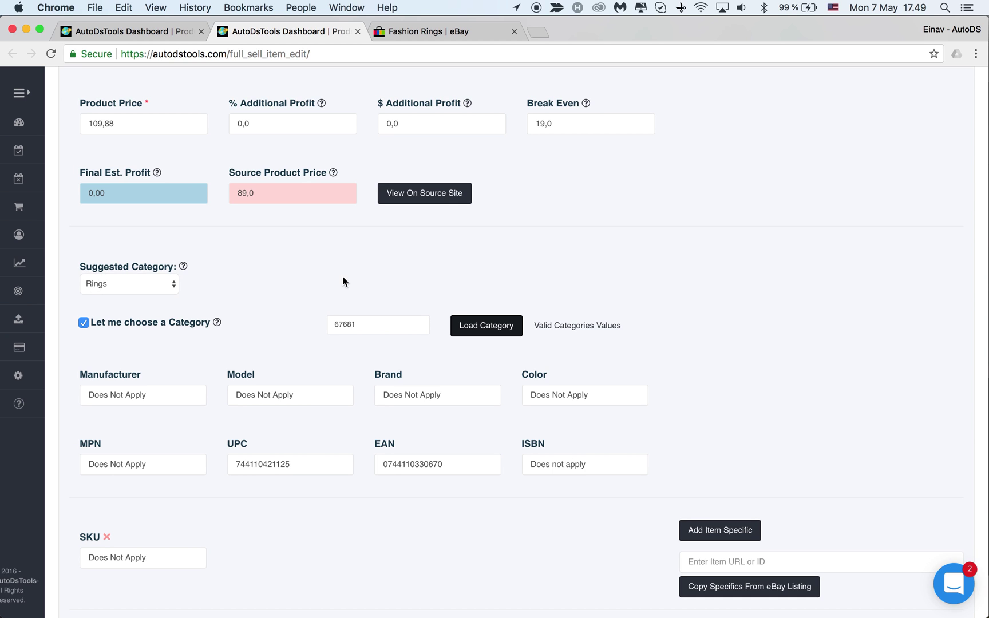
scroll(343, 276, "down", 5)
scroll(342, 276, "down", 10)
scroll(342, 276, "down", 1)
scroll(387, 372, "down", 5)
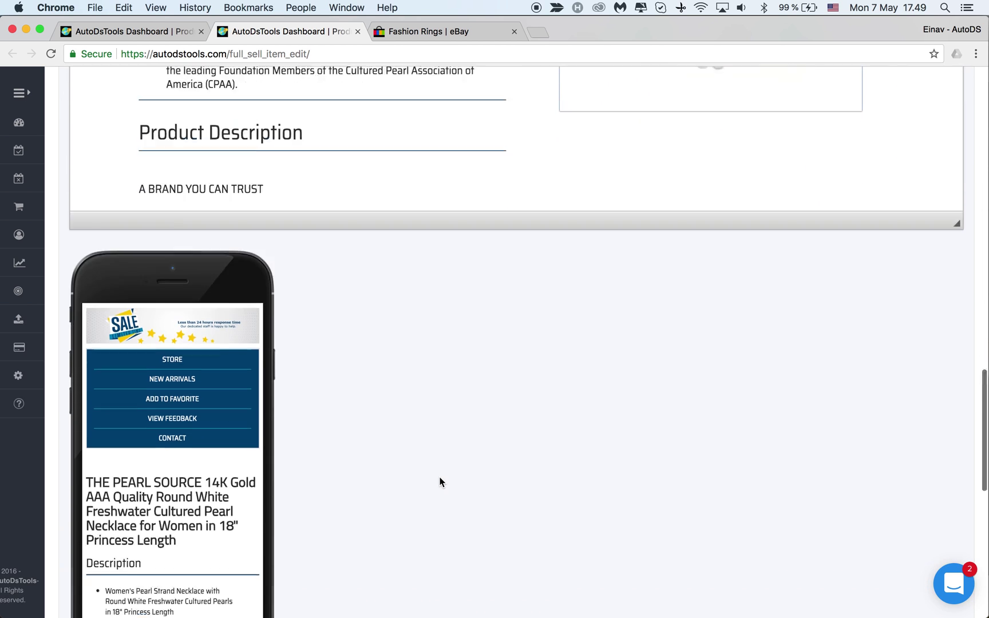
scroll(439, 481, "down", 10)
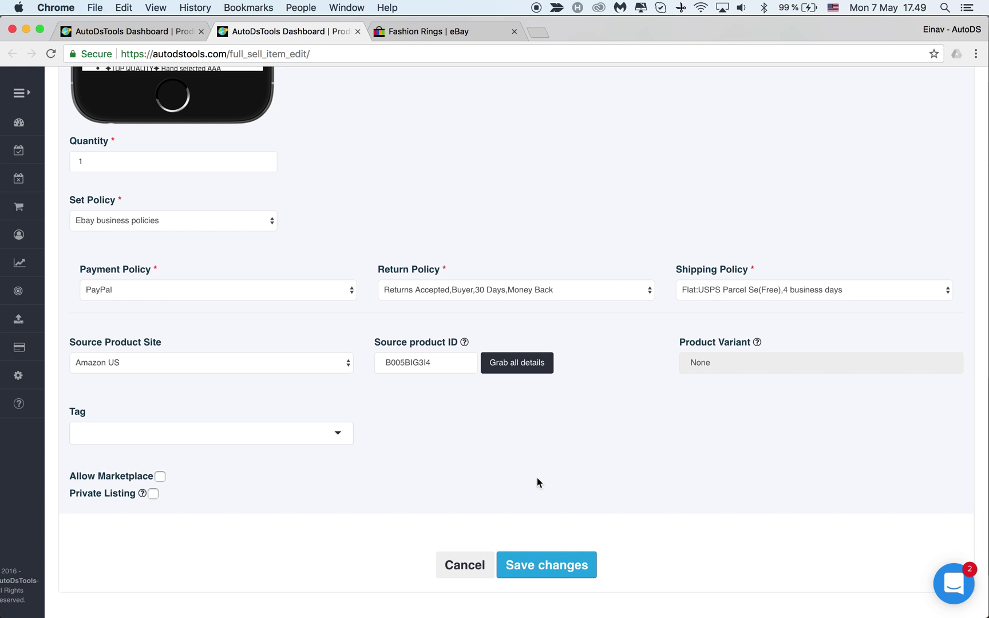
scroll(537, 482, "up", 10)
scroll(538, 482, "up", 10)
scroll(537, 483, "down", 3)
scroll(537, 483, "down", 3)
scroll(537, 477, "down", 3)
scroll(537, 477, "down", 3)
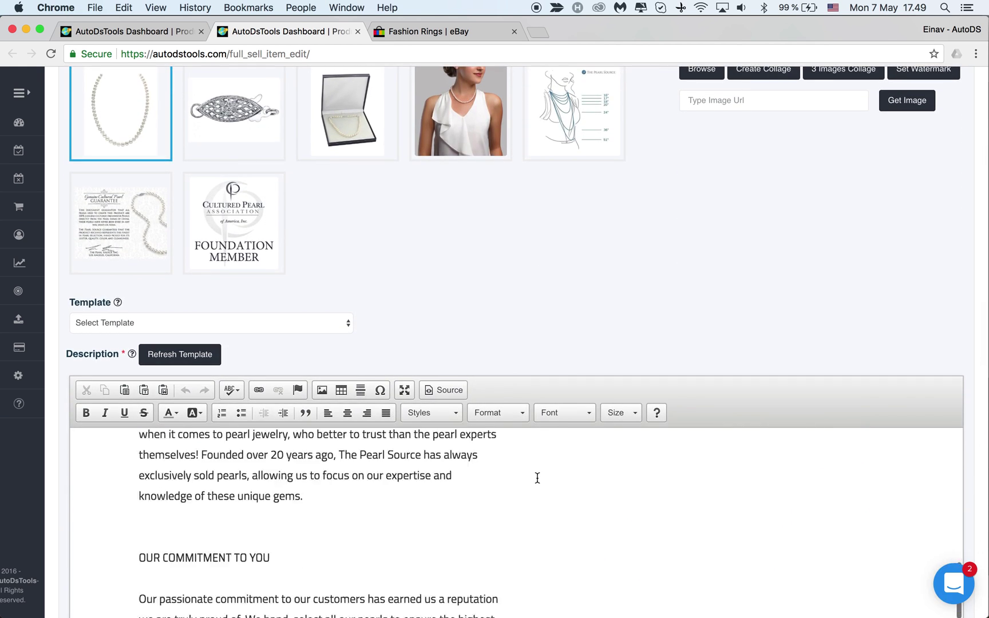